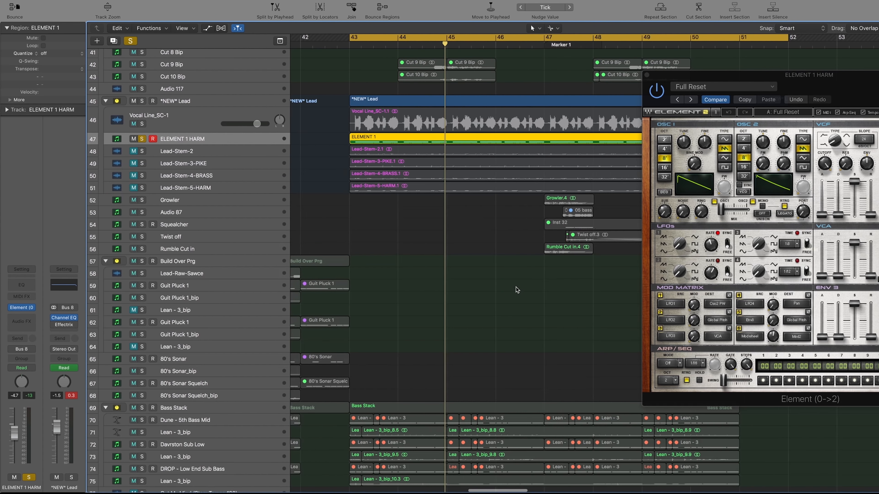
# Set OSC 1 of the ELEMENT 1 HARM synth to the 4' octave and shift the oscillator mix toward OSC 2.
pyautogui.moveTo(827, 91); pyautogui.dragTo(614, 108)
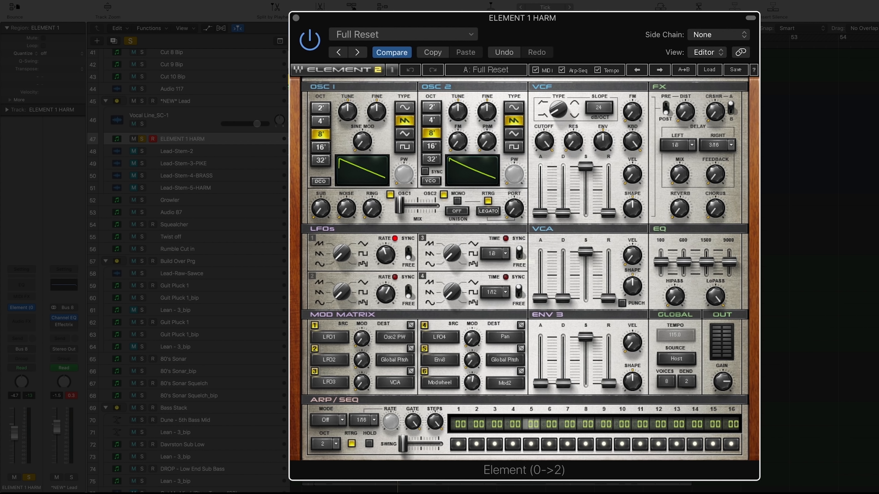
pyautogui.click(320, 122)
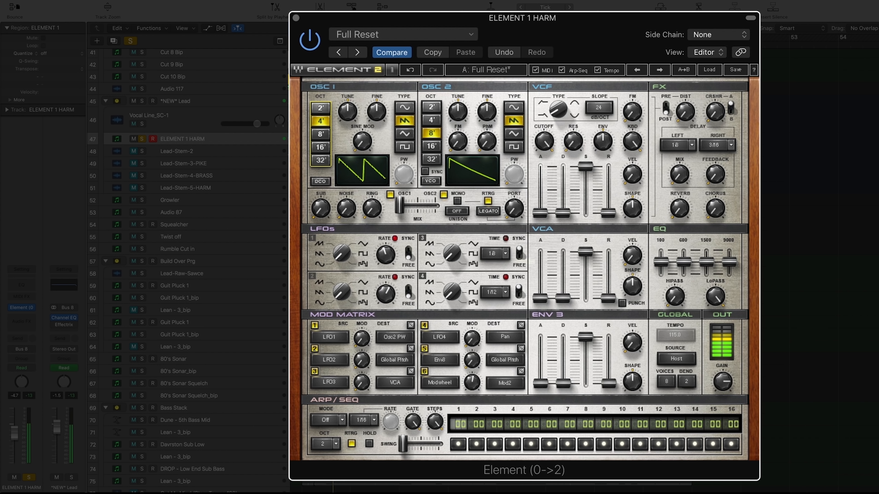
pyautogui.moveTo(400, 206); pyautogui.dragTo(432, 210)
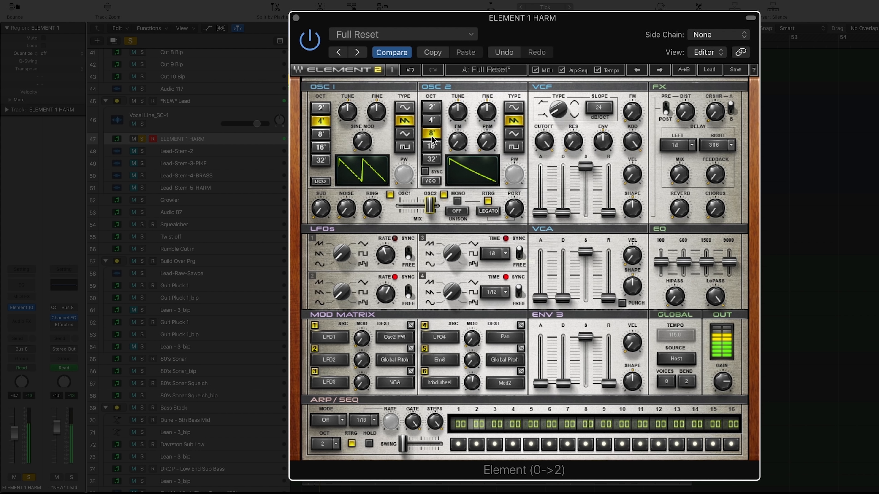
# Set OSC 2 to the 4' octave with a square wave and adjust its pulse width.
pyautogui.click(431, 120)
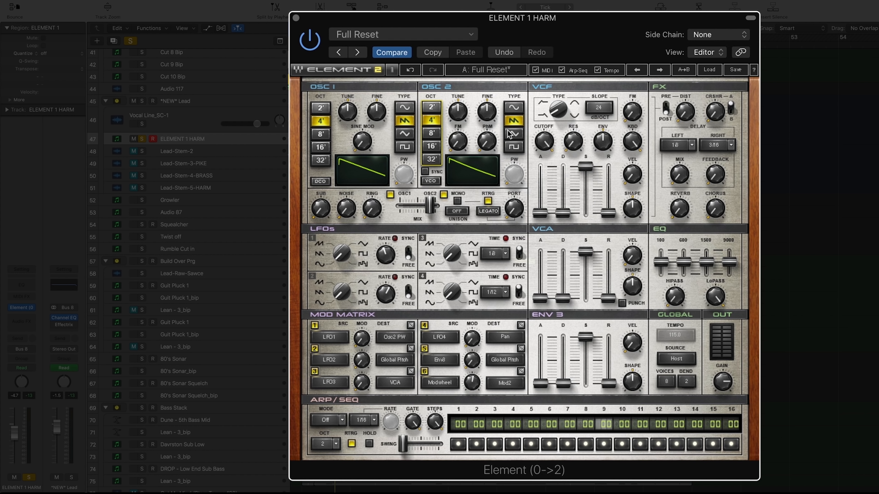
pyautogui.click(513, 147)
pyautogui.moveTo(514, 174)
pyautogui.mouseDown()
pyautogui.moveTo(514, 149)
pyautogui.moveTo(510, 182)
pyautogui.mouseUp()
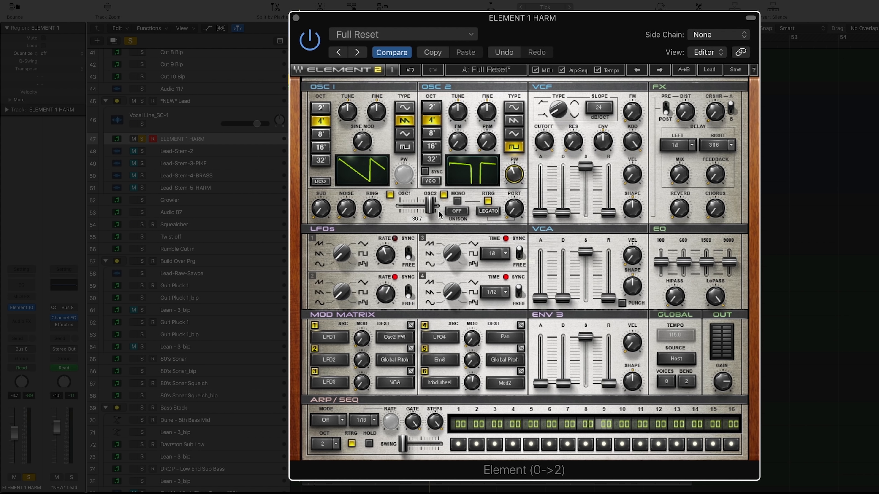
# Play the ELEMENT 1 HARM part and bring the mix of the two oscillators back to about the centre.
pyautogui.click(159, 138)
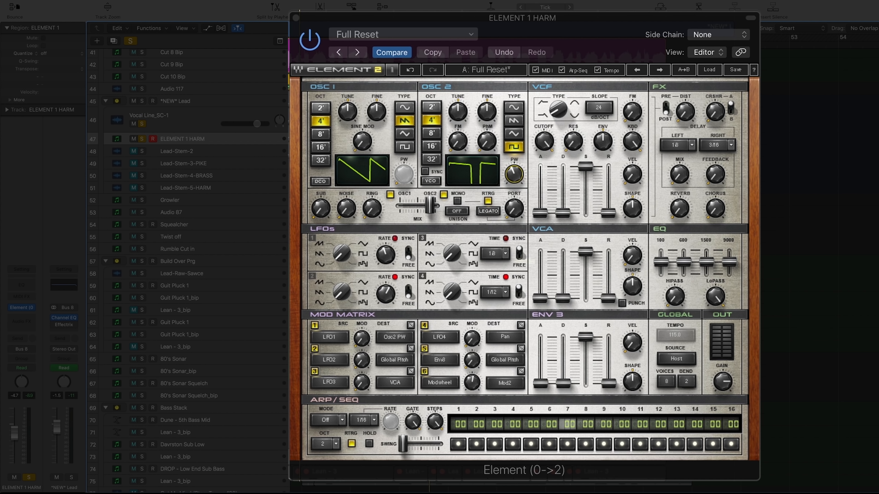
pyautogui.press('space')
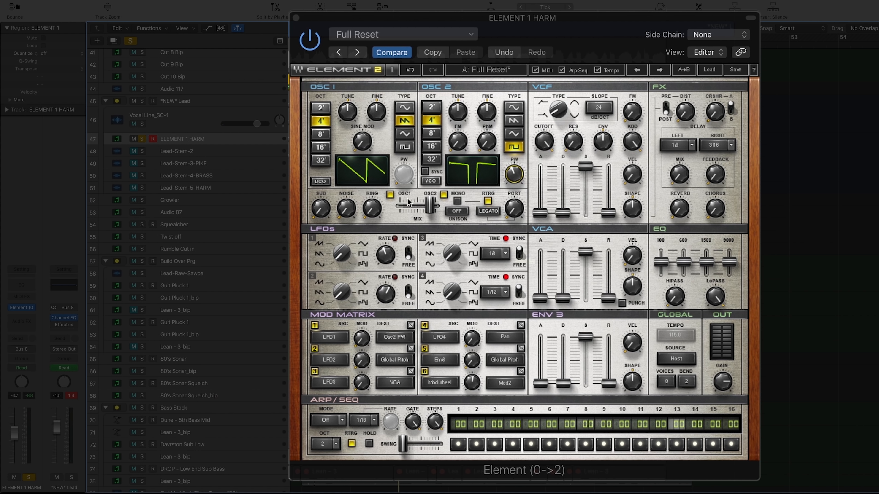
pyautogui.moveTo(430, 206); pyautogui.dragTo(415, 206)
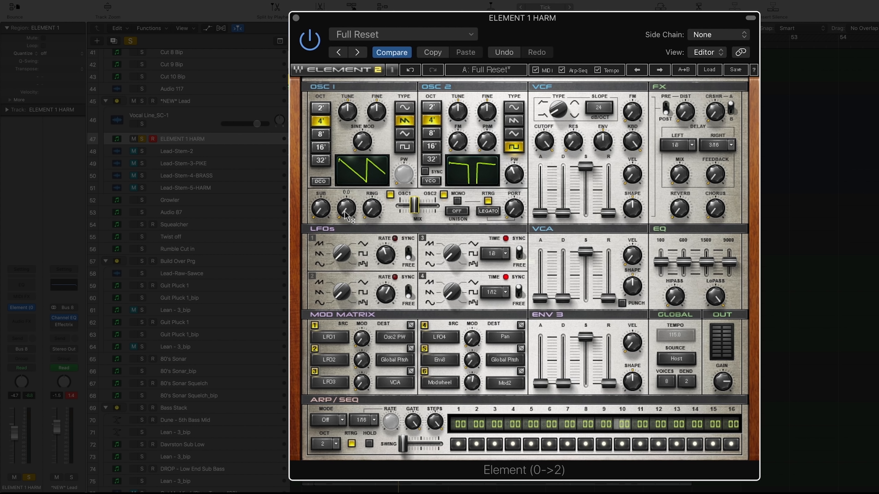
# Blend some noise into the oscillator sound and try out the ring modulation level.
pyautogui.moveTo(345, 215); pyautogui.dragTo(347, 244)
pyautogui.moveTo(348, 208); pyautogui.dragTo(348, 214)
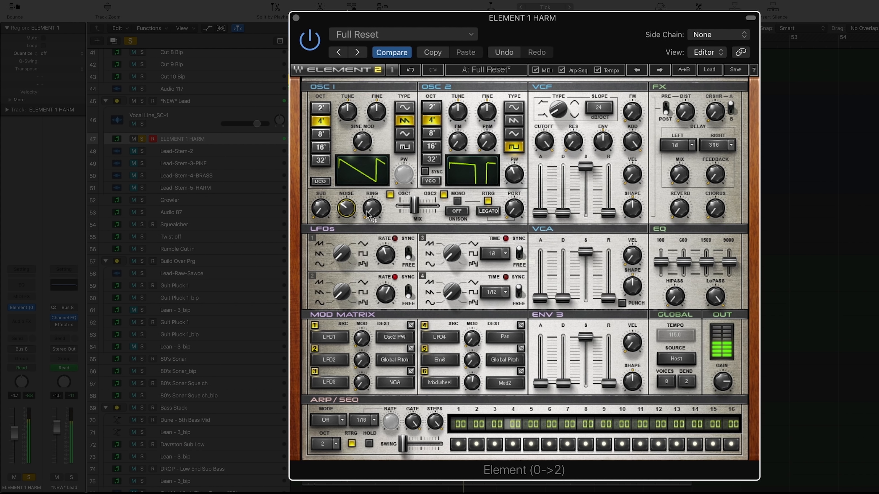
pyautogui.moveTo(371, 221)
pyautogui.mouseDown()
pyautogui.moveTo(371, 198)
pyautogui.moveTo(371, 213)
pyautogui.mouseUp()
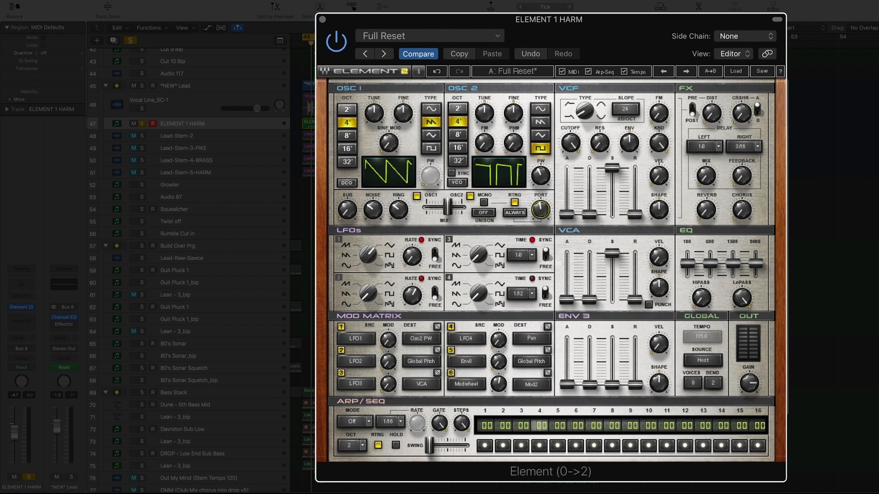
# Fine-tune the portamento and set the unison to 2 Voices.
pyautogui.moveTo(540, 210); pyautogui.dragTo(540, 211)
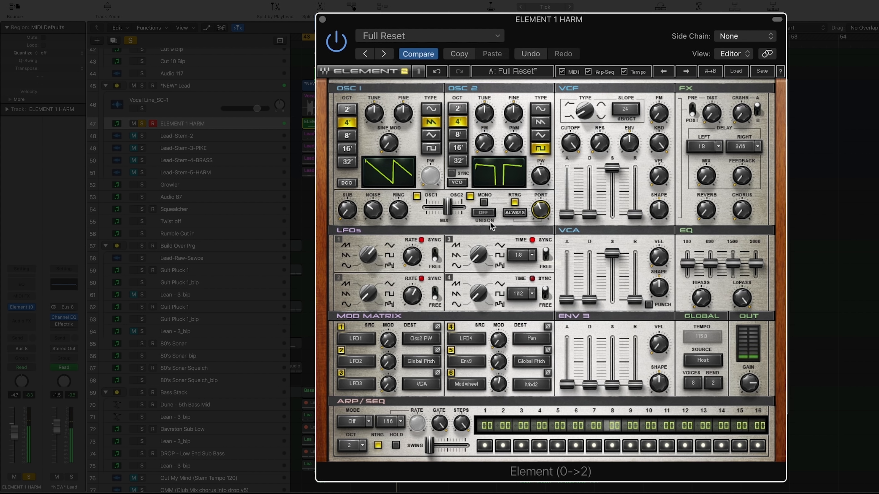
pyautogui.click(489, 214)
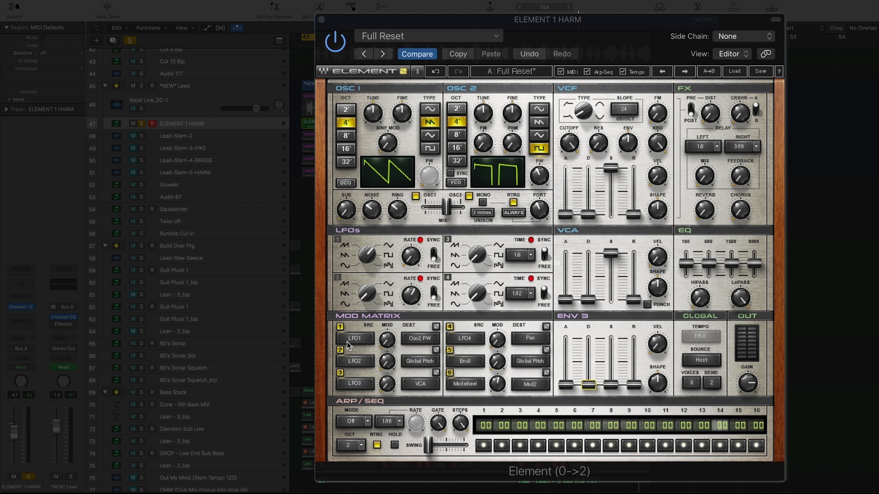
# Route Env3 to Global Pitch in the first modulation matrix slot.
pyautogui.click(354, 341)
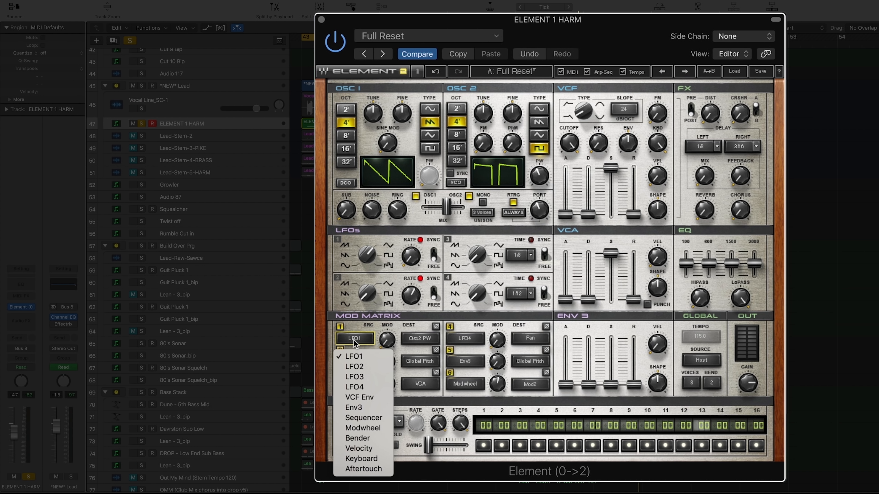
pyautogui.click(359, 409)
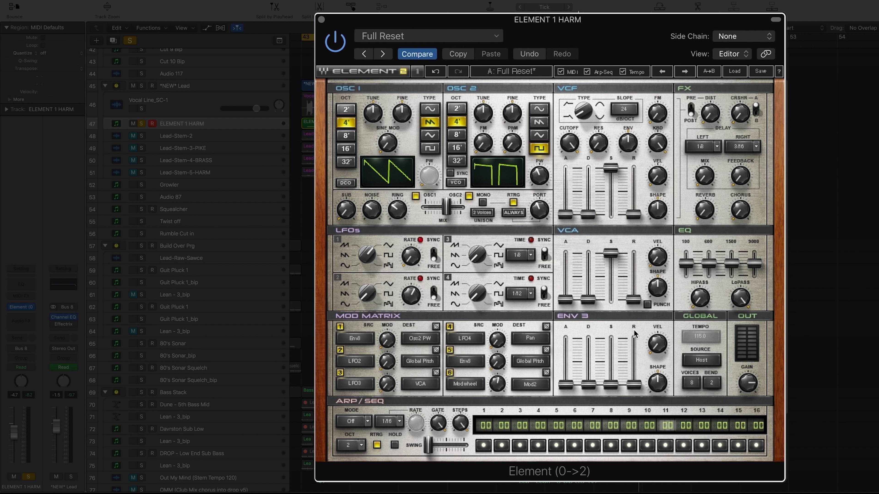
pyautogui.click(415, 338)
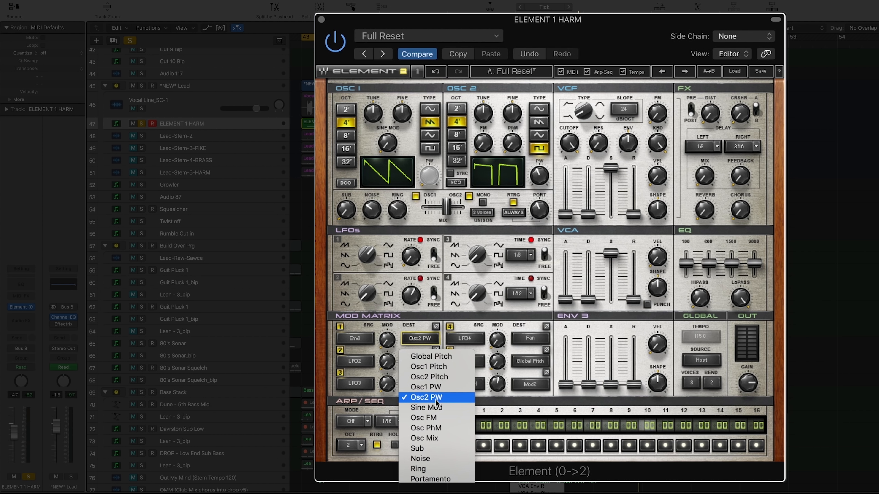
pyautogui.click(435, 358)
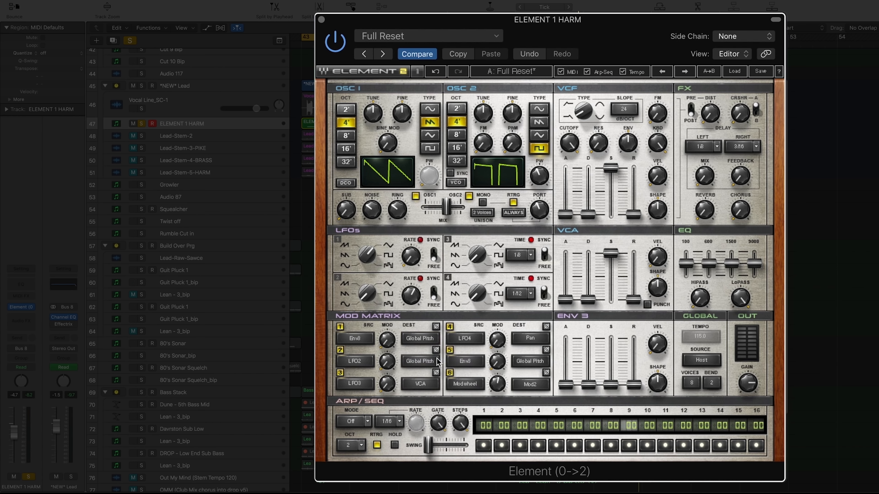
# Dial in the first slot's modulation amount during playback and set the Env 3 decay to 23.3.
pyautogui.moveTo(388, 341)
pyautogui.mouseDown()
pyautogui.moveTo(388, 320)
pyautogui.moveTo(401, 347)
pyautogui.mouseUp()
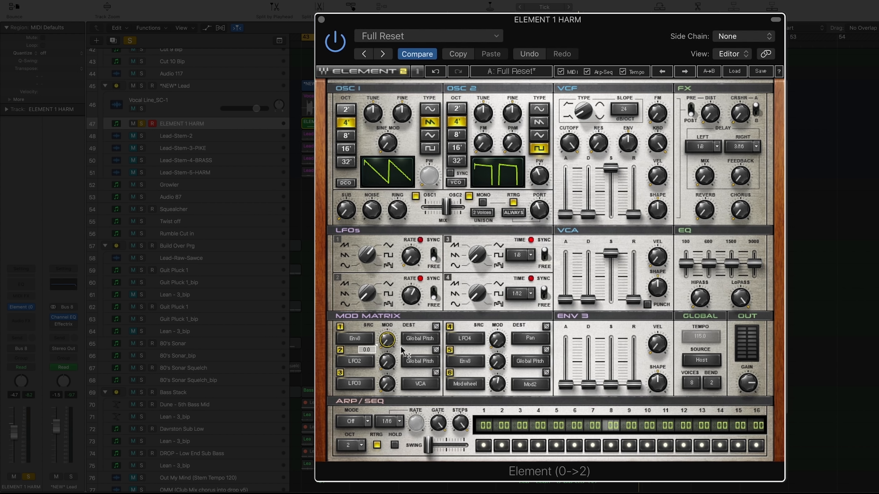
pyautogui.click(271, 125)
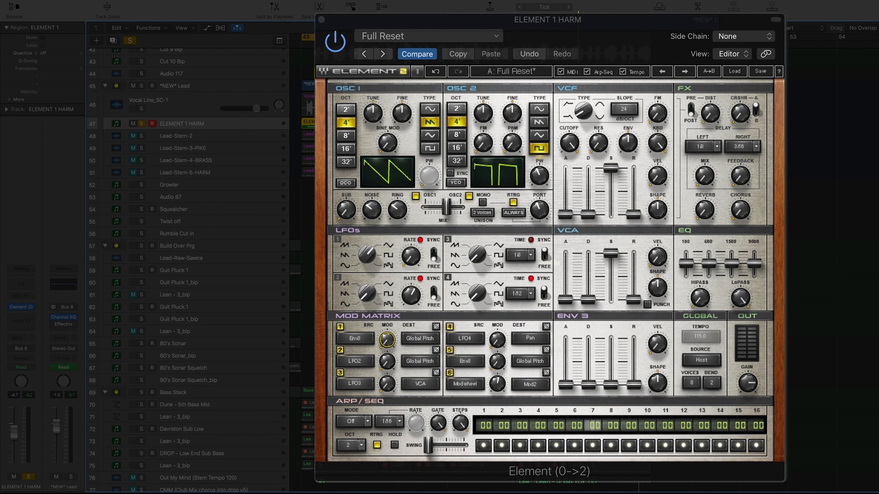
pyautogui.press('space')
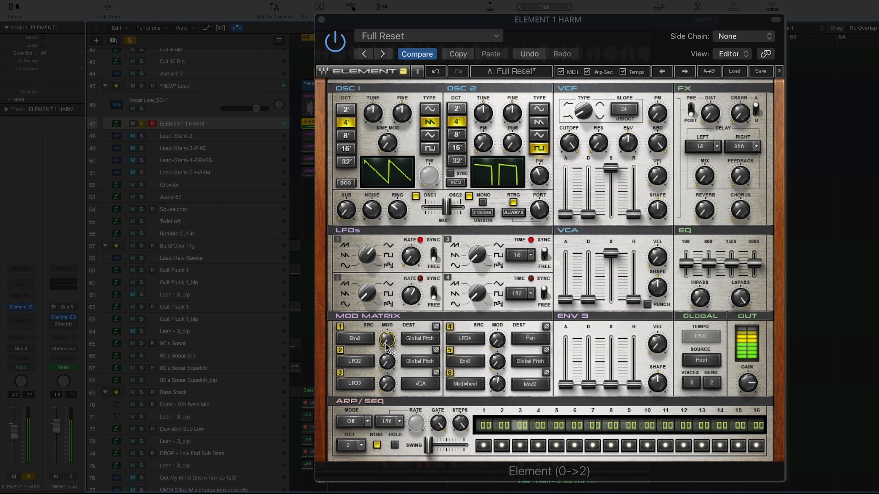
pyautogui.click(387, 340)
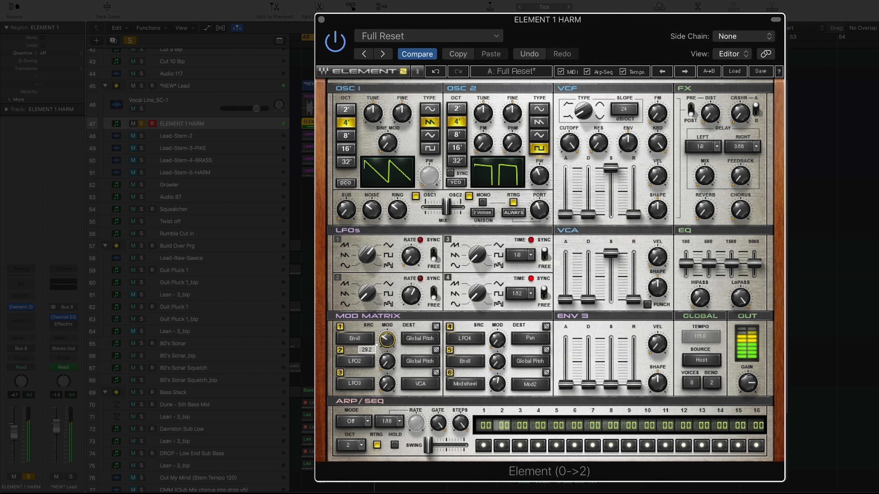
pyautogui.moveTo(387, 341); pyautogui.dragTo(387, 316)
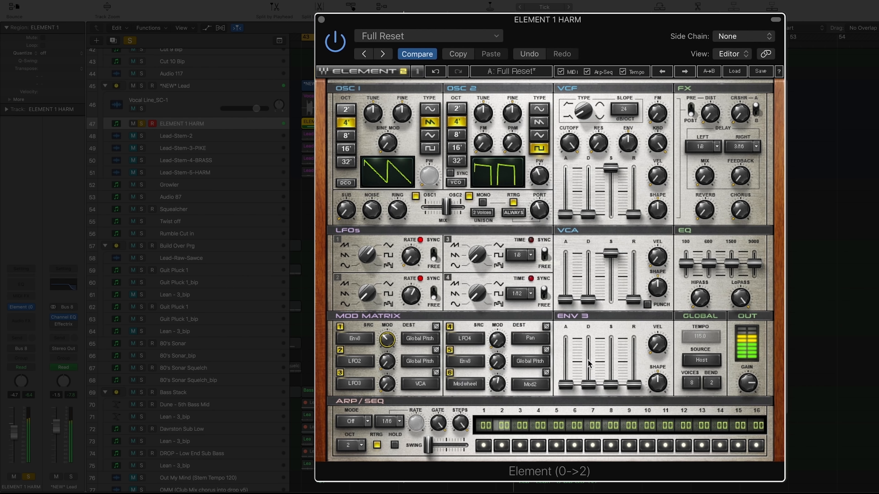
pyautogui.moveTo(588, 384); pyautogui.dragTo(588, 368)
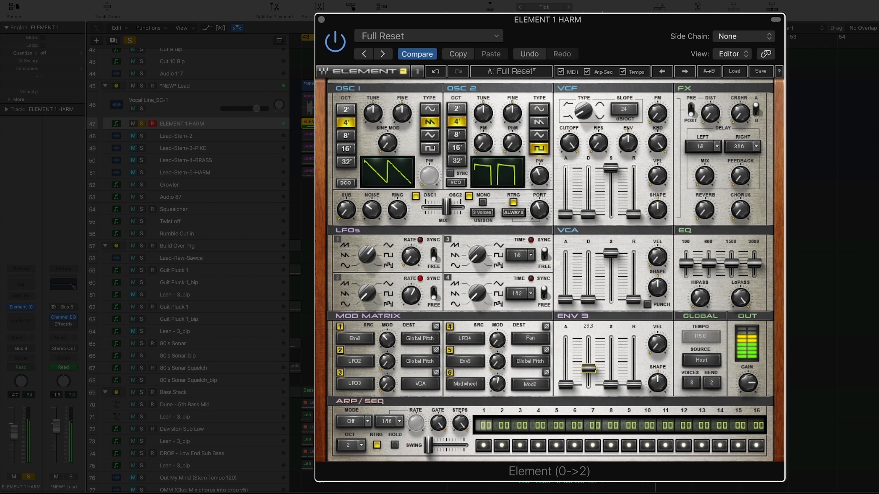
pyautogui.moveTo(386, 344); pyautogui.dragTo(387, 341)
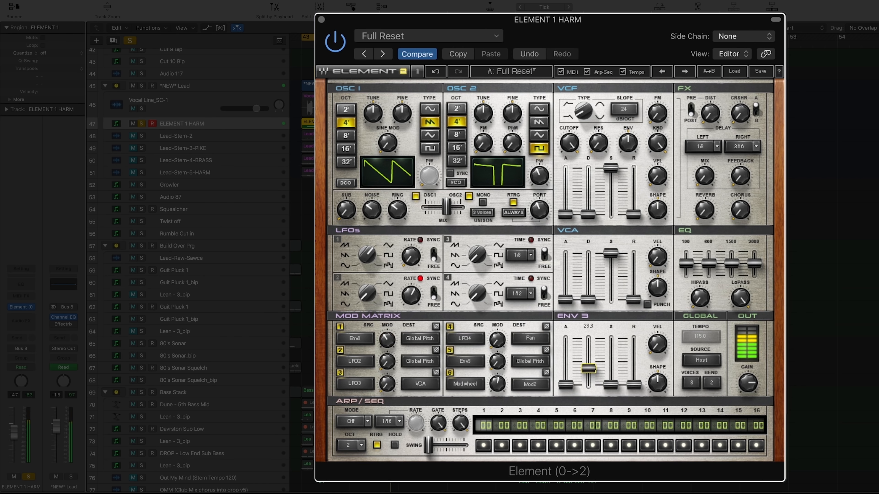
pyautogui.moveTo(386, 343); pyautogui.dragTo(387, 342)
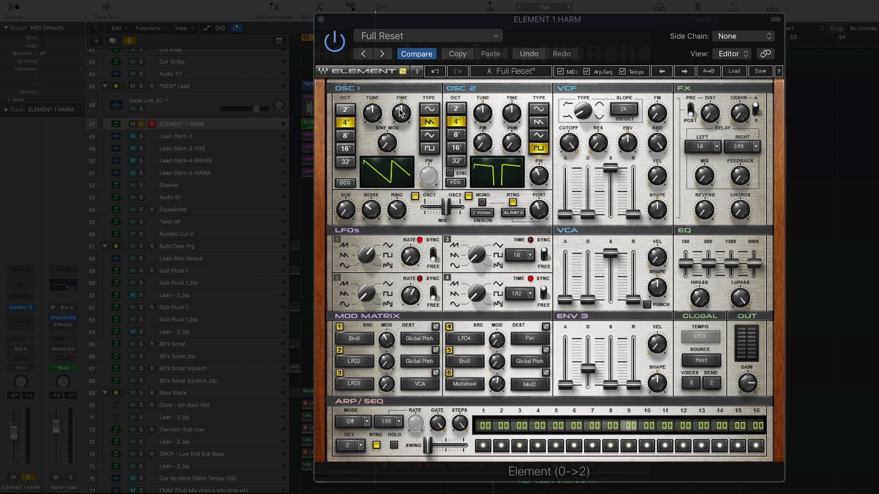
# Detune OSC 1 with its fine tuning at about 21 and add some FM to OSC 2.
pyautogui.moveTo(401, 110)
pyautogui.moveTo(403, 120); pyautogui.dragTo(404, 112)
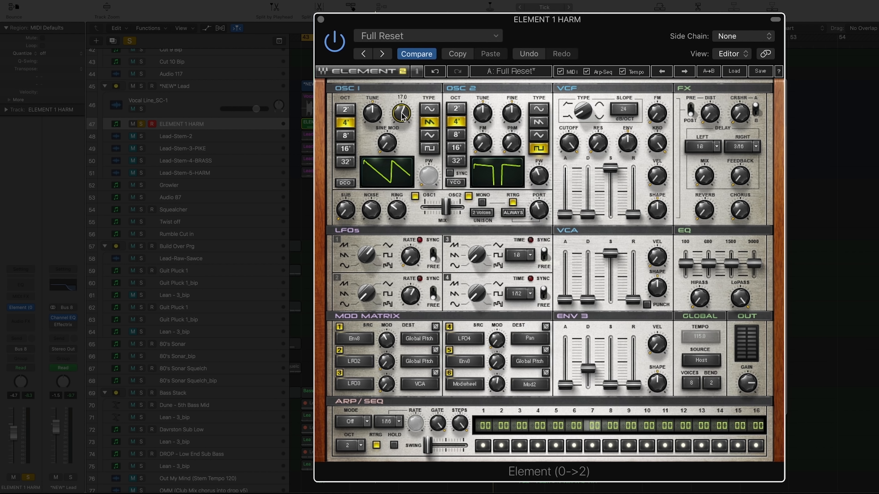
pyautogui.moveTo(402, 113); pyautogui.dragTo(402, 111)
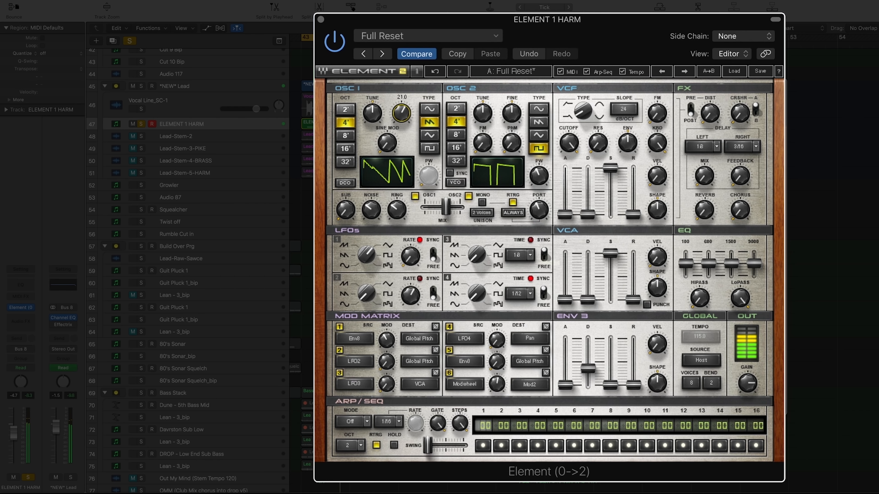
pyautogui.moveTo(401, 111); pyautogui.dragTo(403, 117)
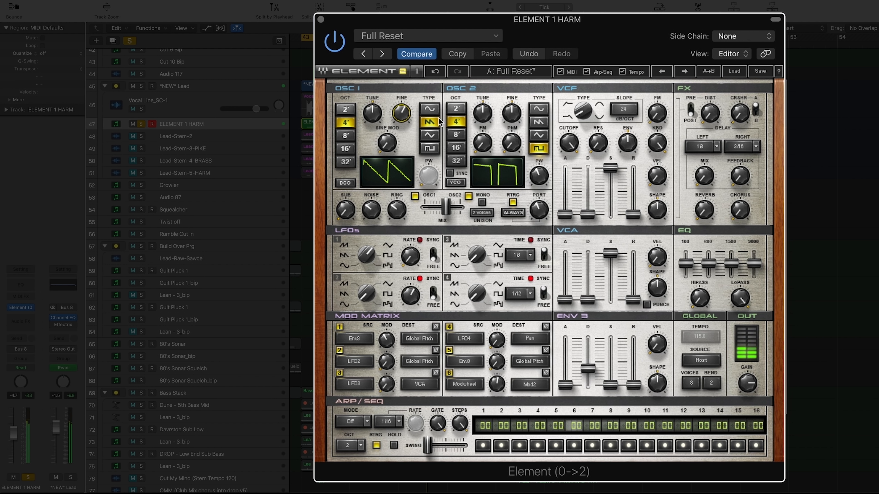
pyautogui.moveTo(482, 143)
pyautogui.mouseDown()
pyautogui.moveTo(483, 131)
pyautogui.moveTo(478, 150)
pyautogui.moveTo(482, 142)
pyautogui.mouseUp()
pyautogui.press('space')
pyautogui.press('space')
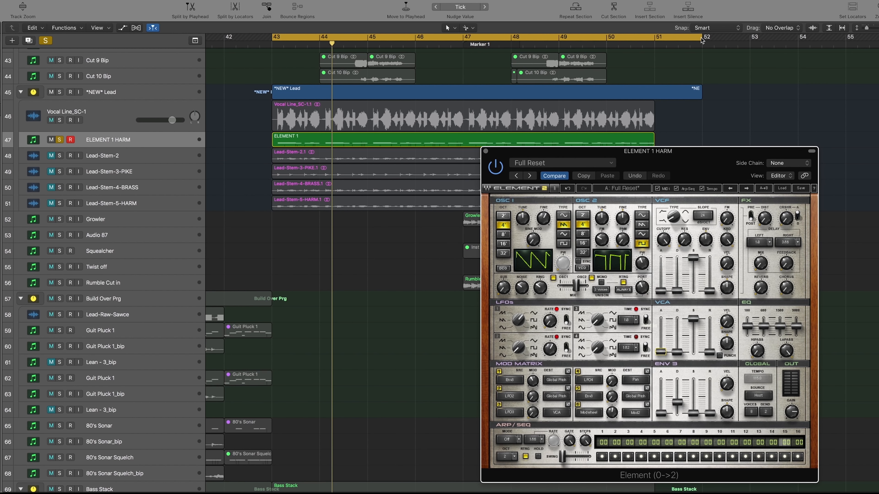
# Shape the VCA envelope during playback with a slight attack, a medium decay and a strongly reduced sustain.
pyautogui.moveTo(701, 41); pyautogui.dragTo(654, 41)
pyautogui.moveTo(664, 158); pyautogui.dragTo(664, 85)
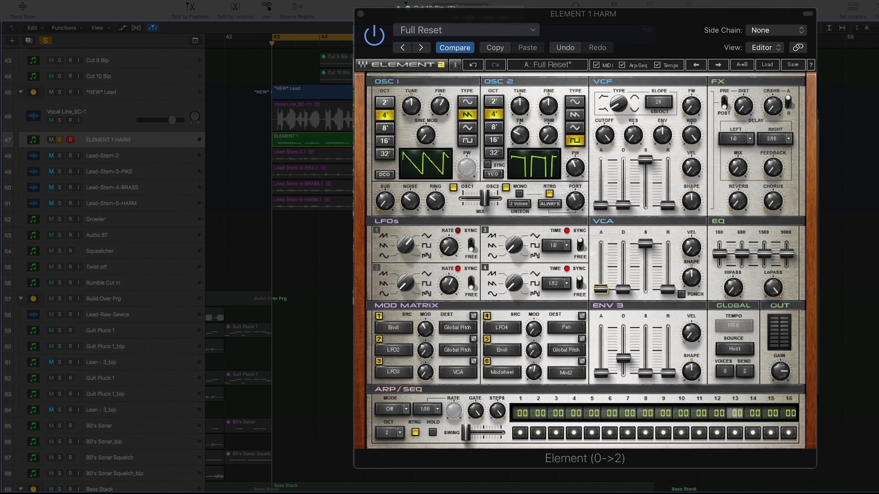
pyautogui.press('space')
pyautogui.moveTo(601, 288); pyautogui.dragTo(622, 293)
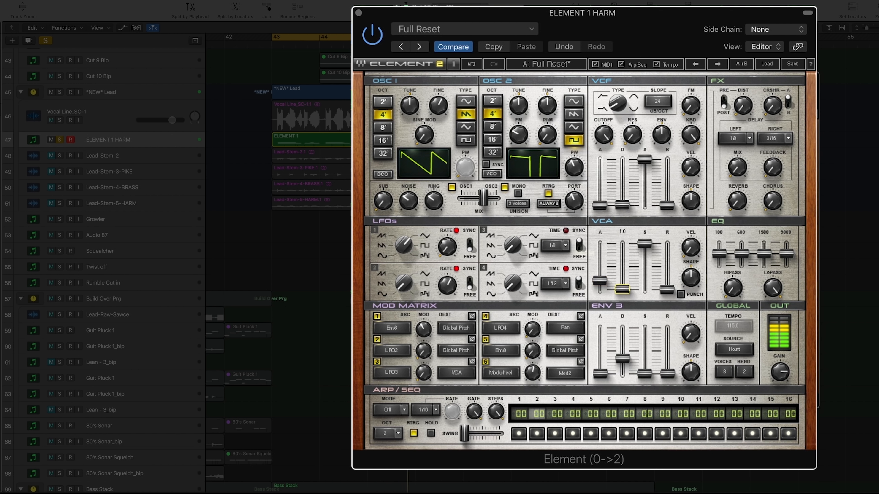
pyautogui.moveTo(646, 242); pyautogui.dragTo(644, 289)
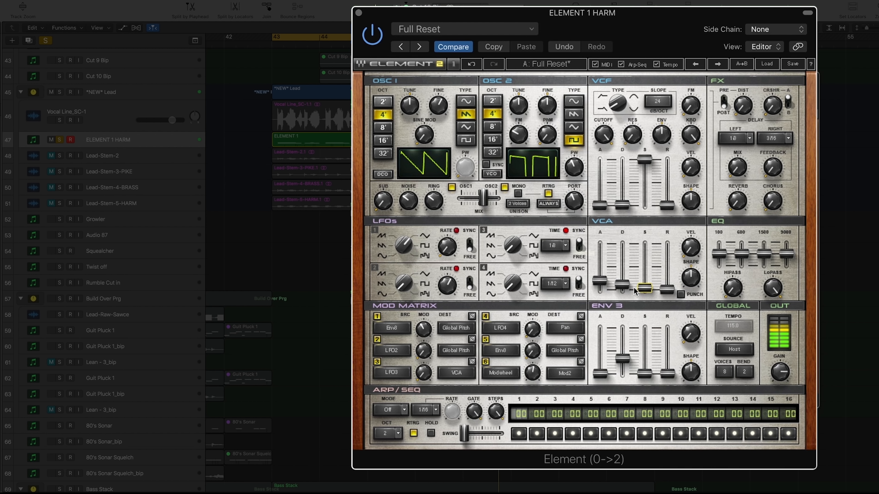
pyautogui.moveTo(621, 285); pyautogui.dragTo(645, 274)
pyautogui.click(600, 283)
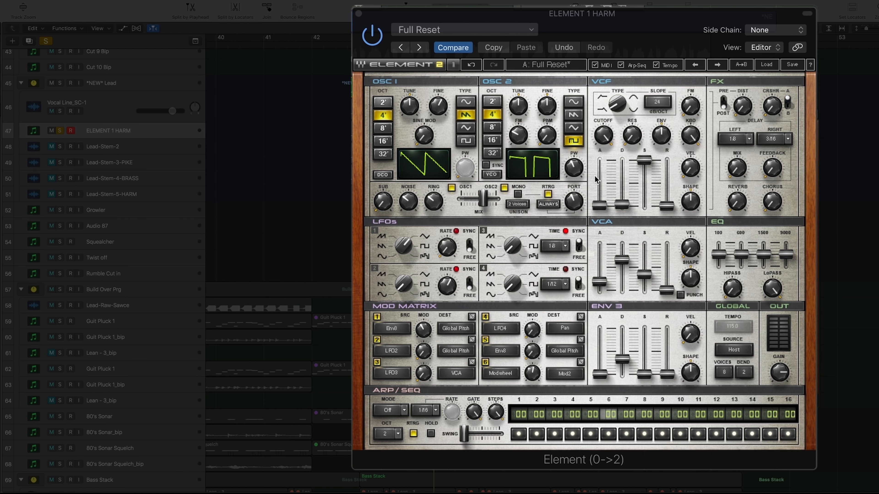
# Lower the VCF cutoff, raise its envelope amount, set resonance to about 29, and shape the filter envelope's decay and sustain.
pyautogui.moveTo(620, 185)
pyautogui.moveTo(602, 135); pyautogui.dragTo(644, 194)
pyautogui.moveTo(661, 135); pyautogui.dragTo(634, 135)
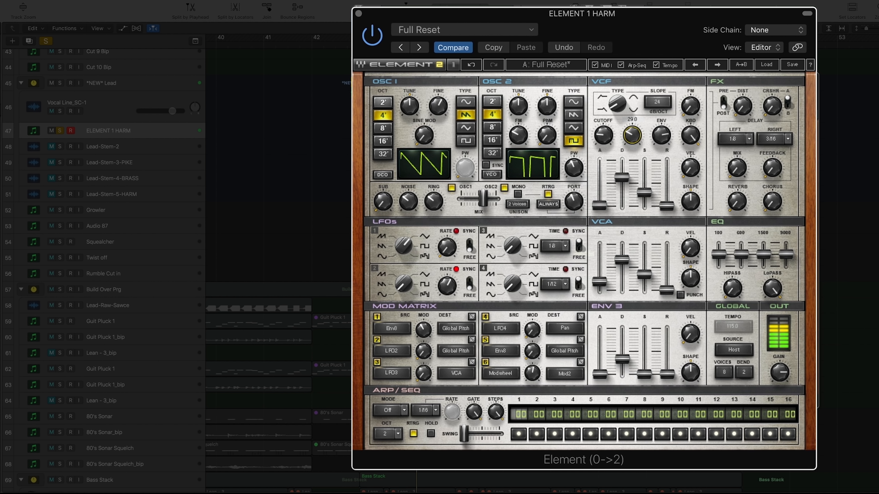
pyautogui.moveTo(644, 193); pyautogui.dragTo(644, 189)
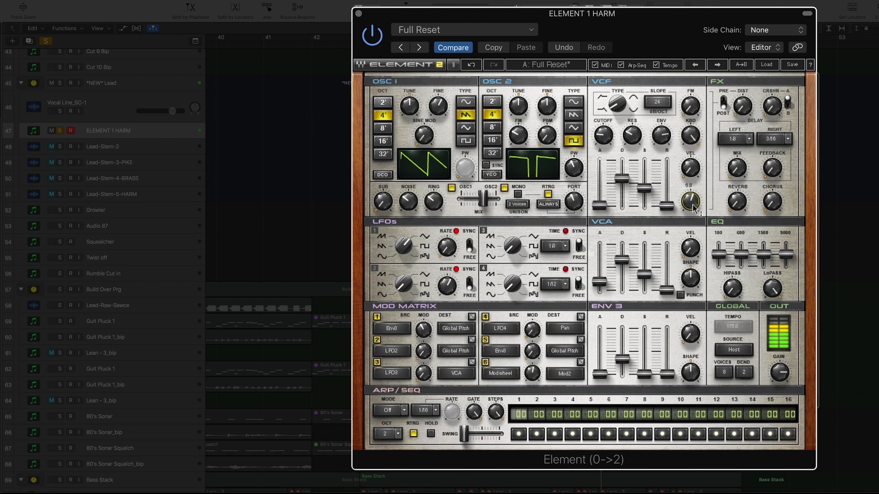
# Raise the VCF velocity amount and fine-tune the filter envelope's decay, with its sustain at 42.4.
pyautogui.click(690, 174)
pyautogui.moveTo(690, 167); pyautogui.dragTo(690, 167)
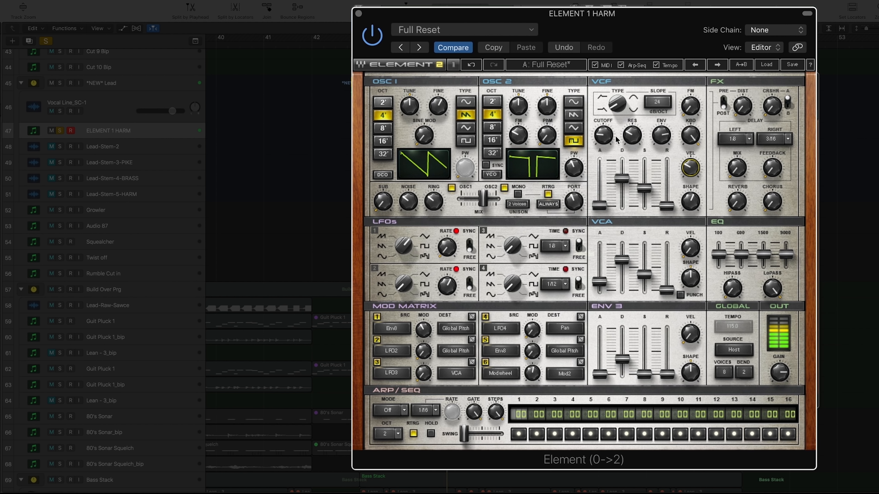
pyautogui.moveTo(621, 178); pyautogui.dragTo(621, 178)
pyautogui.click(644, 188)
pyautogui.press('space')
pyautogui.click(60, 111)
pyautogui.press('space')
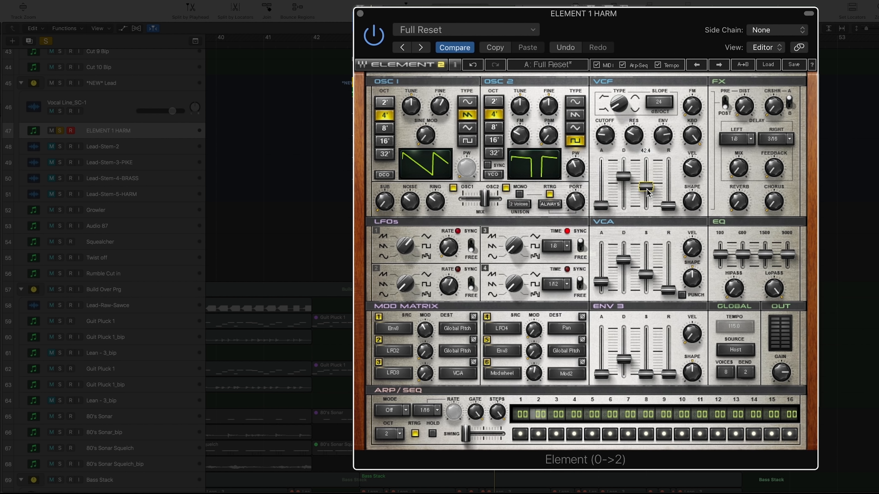
# Lengthen the VCA envelope's release slightly, touching up its decay, and set the VCF envelope's sustain to 43.5.
pyautogui.moveTo(623, 176); pyautogui.dragTo(646, 186)
pyautogui.click(623, 259)
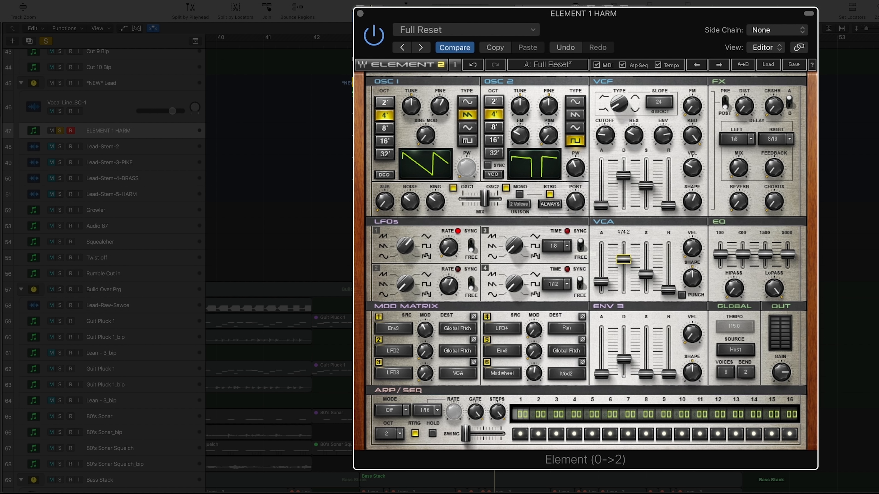
pyautogui.click(646, 274)
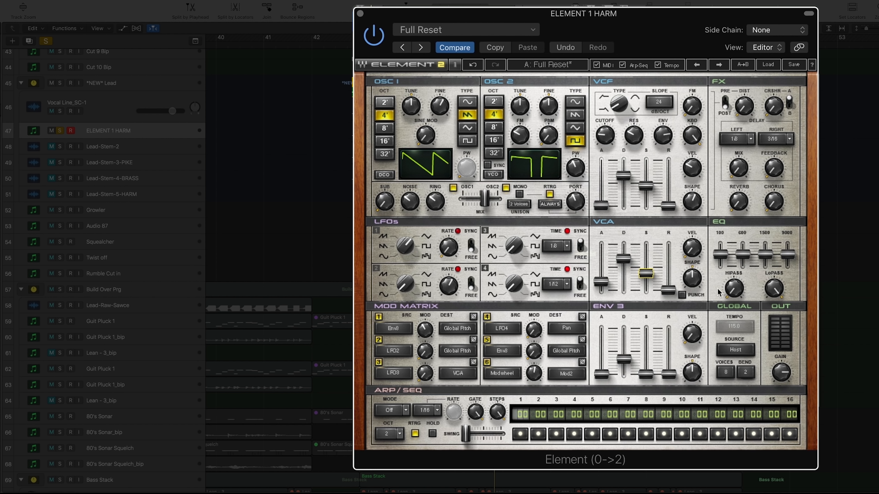
pyautogui.moveTo(668, 290); pyautogui.dragTo(668, 285)
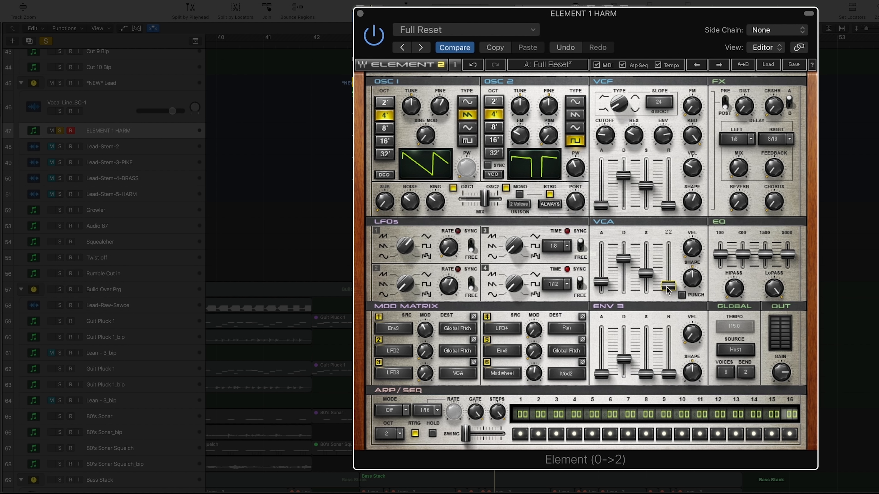
pyautogui.moveTo(668, 286); pyautogui.dragTo(668, 284)
pyautogui.click(645, 186)
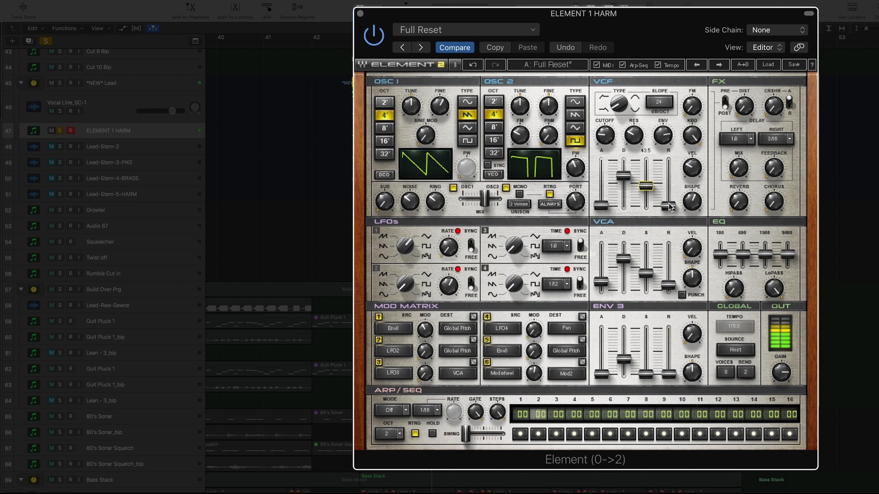
pyautogui.click(623, 258)
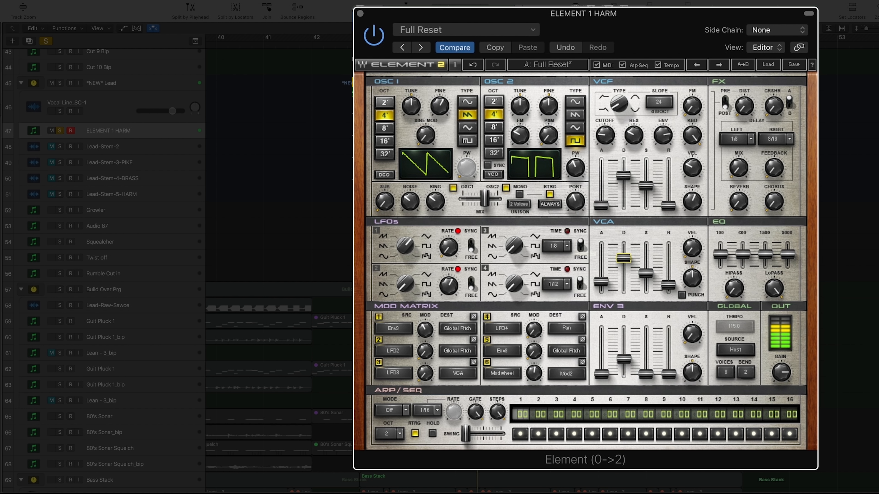
# With Vocal Line_SC-1 also soloed, add some crusher and set the distortion to 75.5 in the FX section.
pyautogui.click(60, 111)
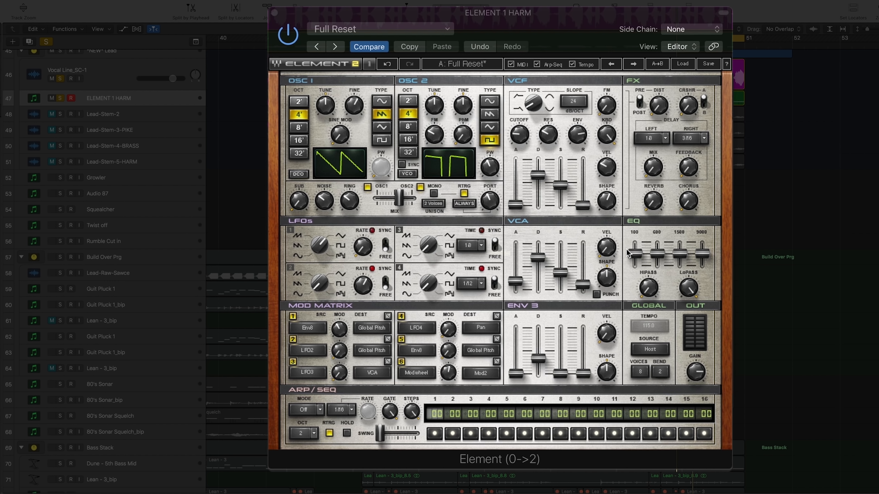
pyautogui.moveTo(688, 212)
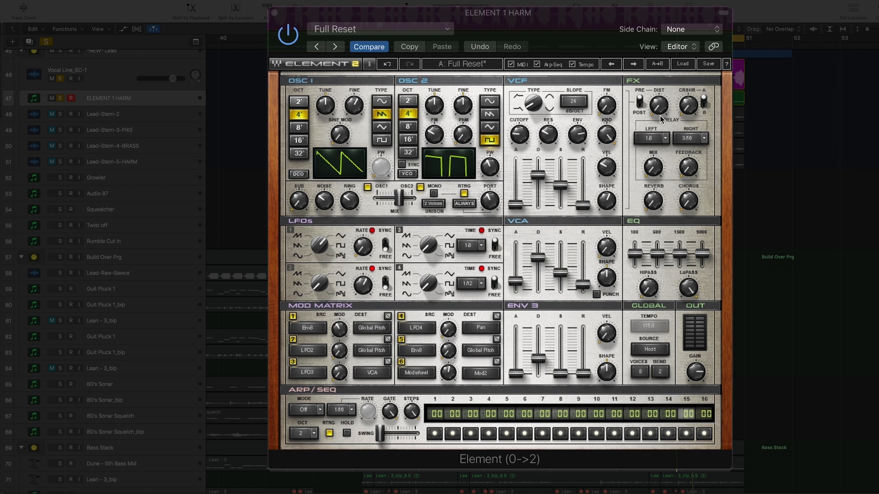
pyautogui.moveTo(662, 111)
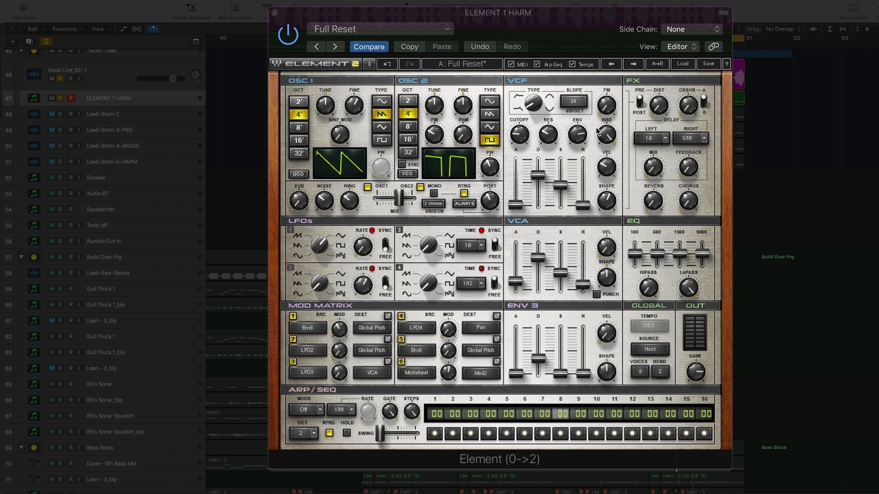
pyautogui.click(640, 103)
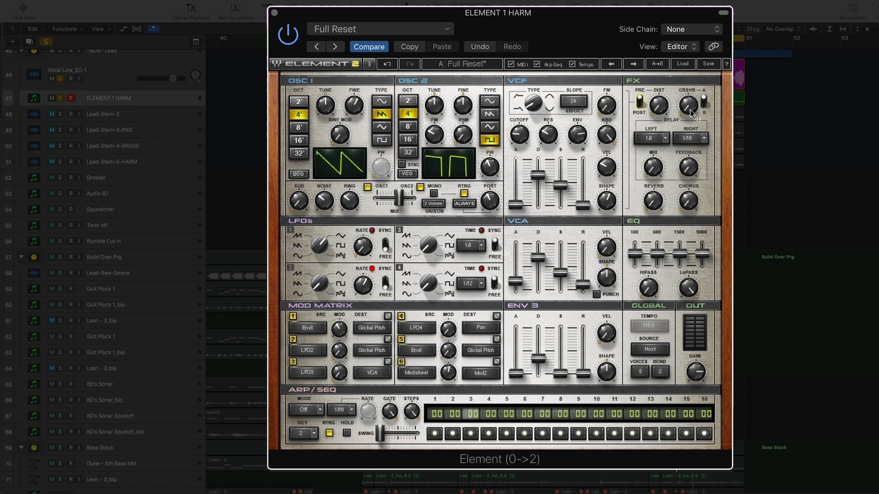
pyautogui.moveTo(698, 114)
pyautogui.mouseDown()
pyautogui.moveTo(698, 83)
pyautogui.moveTo(698, 105)
pyautogui.mouseUp()
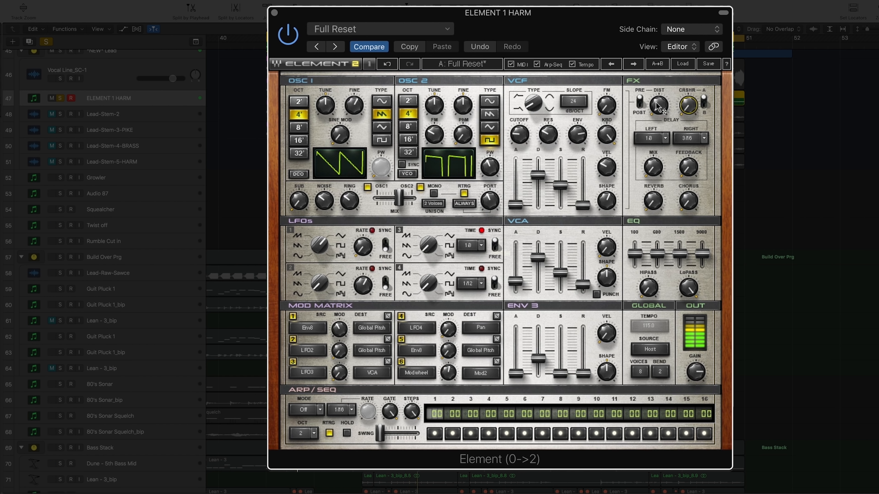
pyautogui.moveTo(659, 104); pyautogui.dragTo(657, 109)
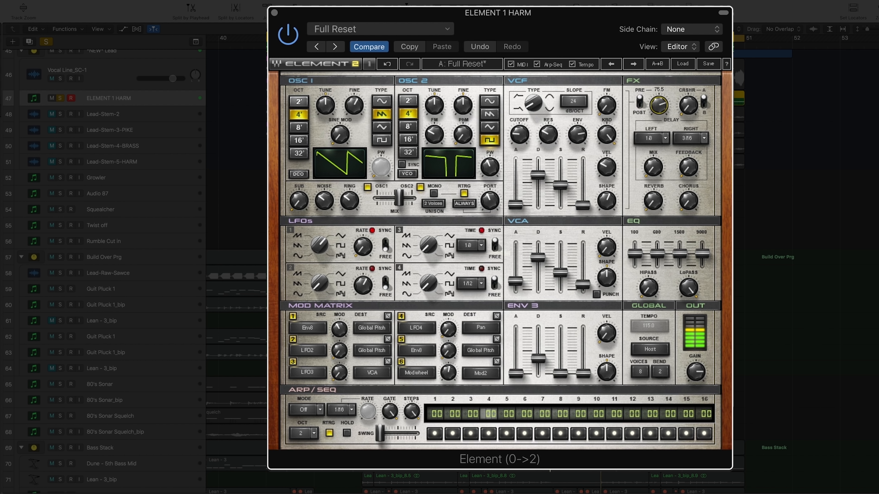
# Try the crusher's A/B switch and fine-tune the crusher amount around 26.7 during playback.
pyautogui.moveTo(687, 105); pyautogui.dragTo(688, 104)
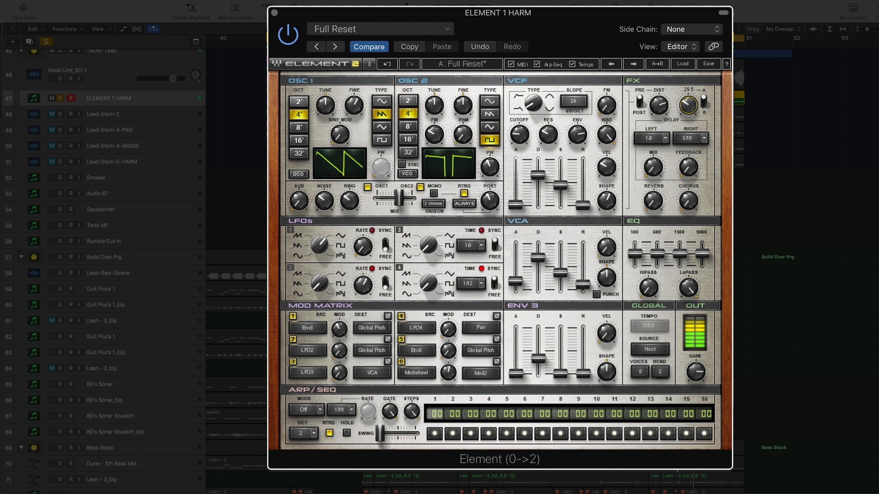
pyautogui.click(705, 106)
pyautogui.click(689, 109)
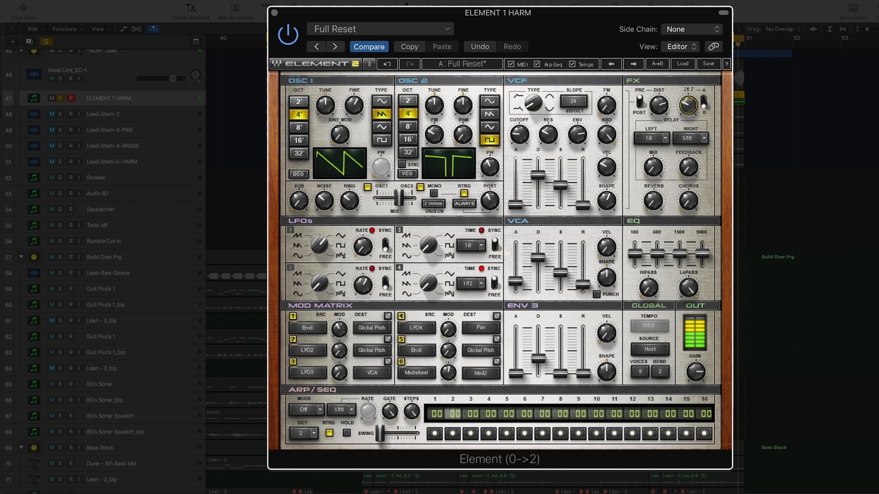
pyautogui.moveTo(689, 108); pyautogui.dragTo(688, 105)
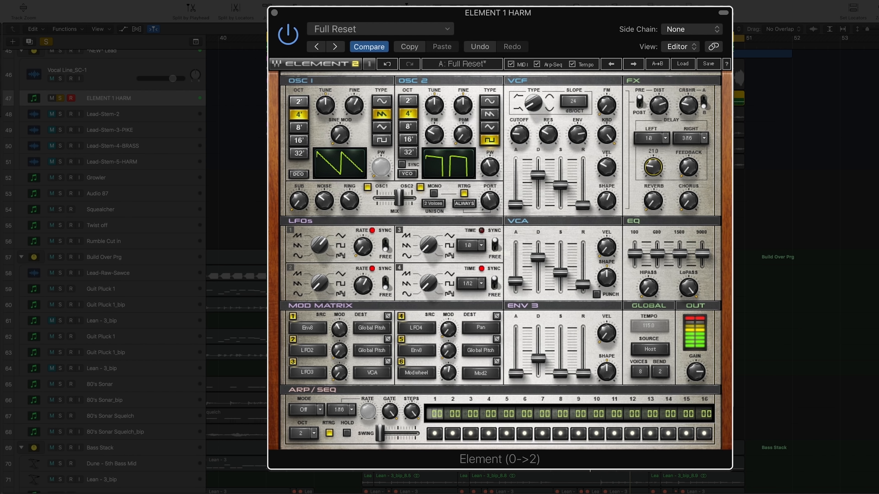
# Lower the delay mix to 14.7 and audition the left delay's 3/32 time before setting it to 1/8.
pyautogui.moveTo(653, 167); pyautogui.dragTo(653, 169)
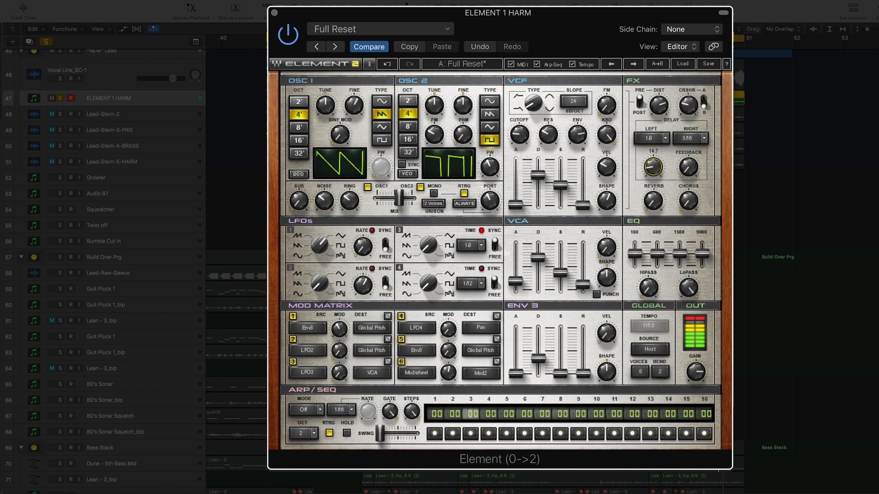
pyautogui.click(660, 141)
pyautogui.click(664, 140)
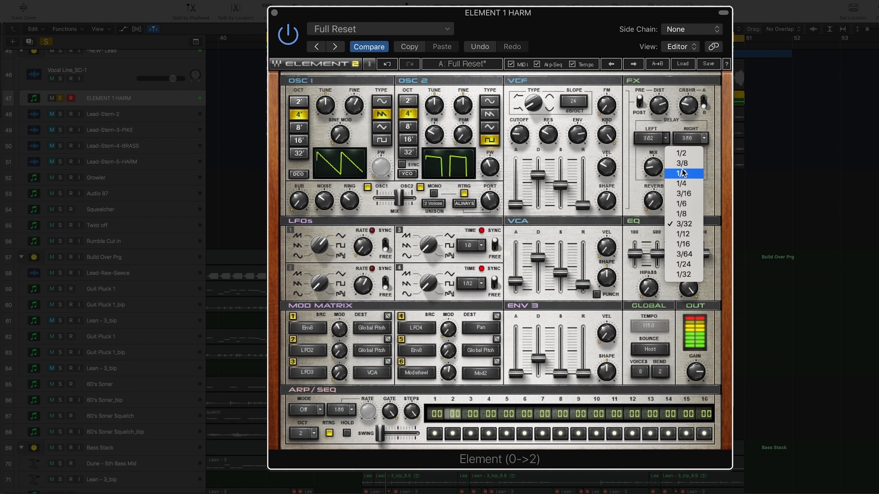
pyautogui.click(681, 213)
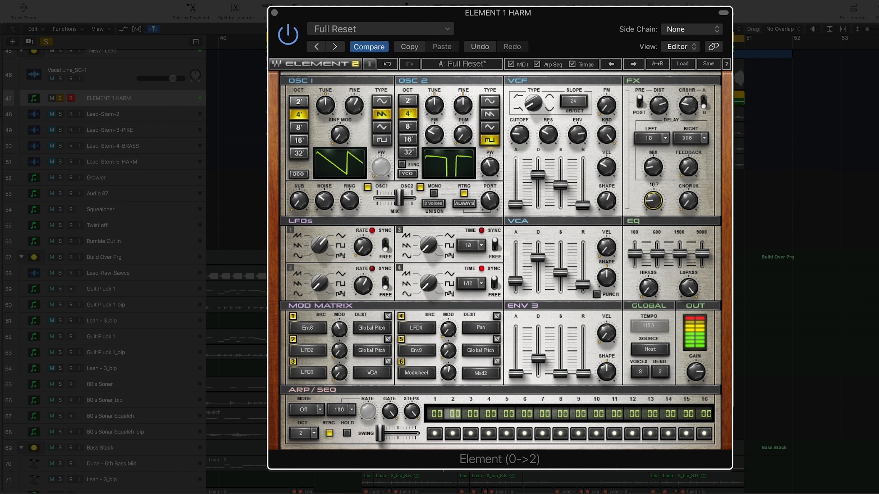
# Set the reverb to 19.8 and restart playback with Vocal Line_SC-1 soloed alongside the synth.
pyautogui.moveTo(653, 202); pyautogui.dragTo(653, 203)
pyautogui.moveTo(681, 239)
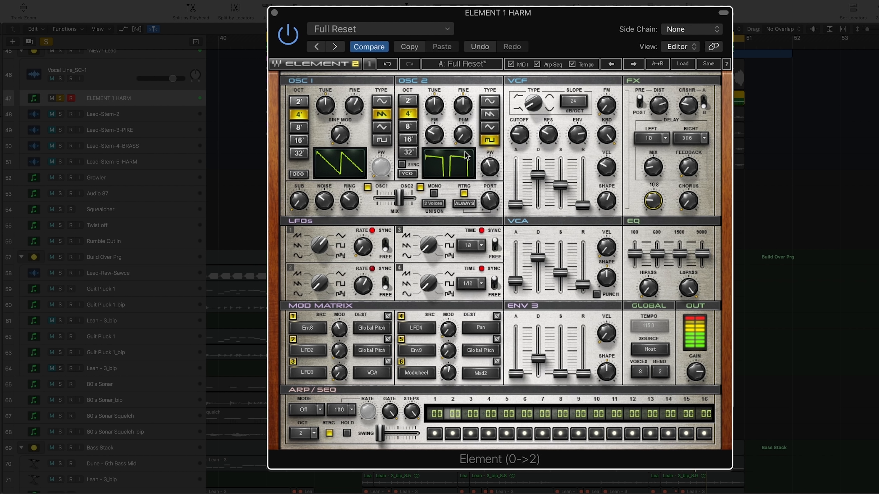
pyautogui.press('space')
pyautogui.click(60, 78)
pyautogui.press('space')
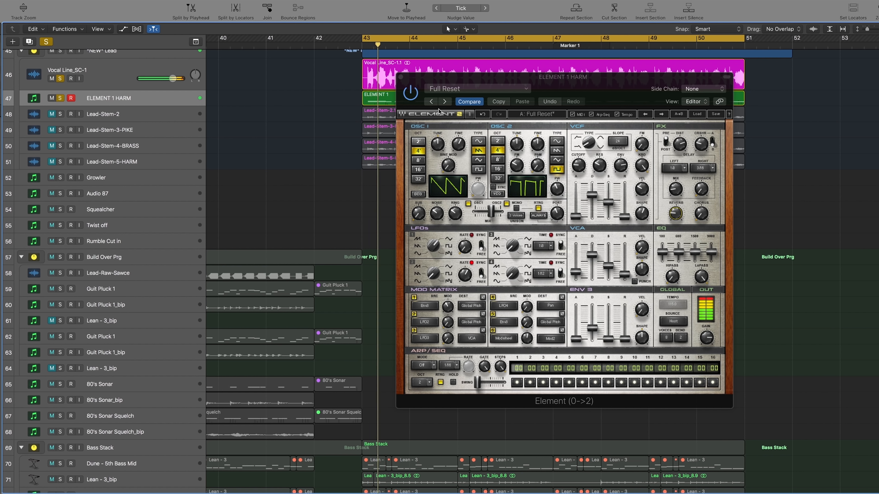
# Increase the ELEMENT 1 HARM track's height and extend the cycle range's start back to bar 42.
pyautogui.moveTo(159, 106); pyautogui.dragTo(158, 114)
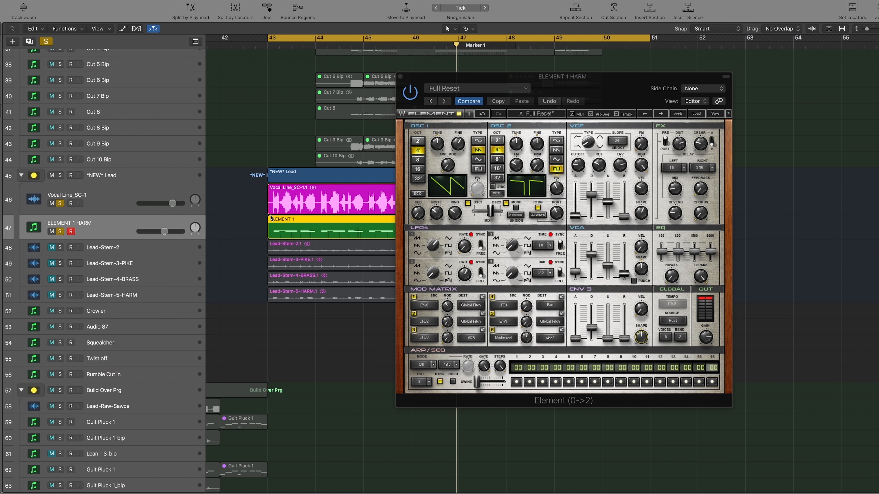
pyautogui.hscroll(-3, 259, 68)
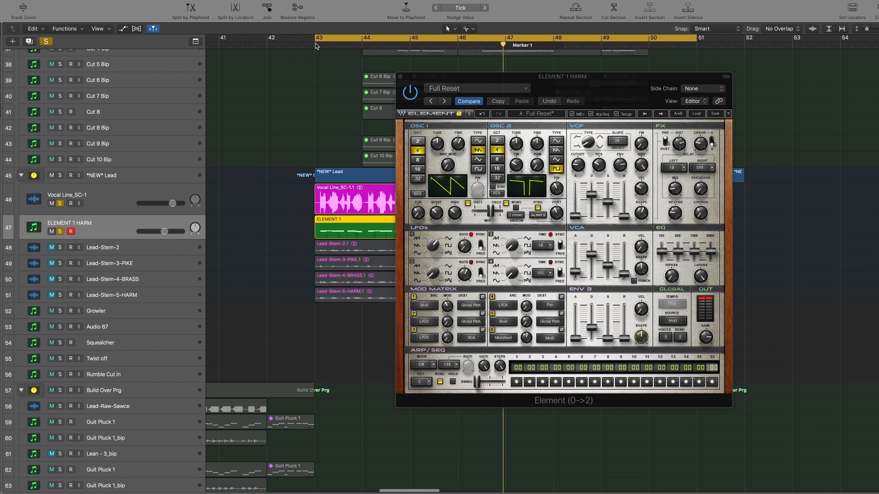
pyautogui.moveTo(315, 41); pyautogui.dragTo(298, 41)
pyautogui.moveTo(269, 41); pyautogui.dragTo(268, 42)
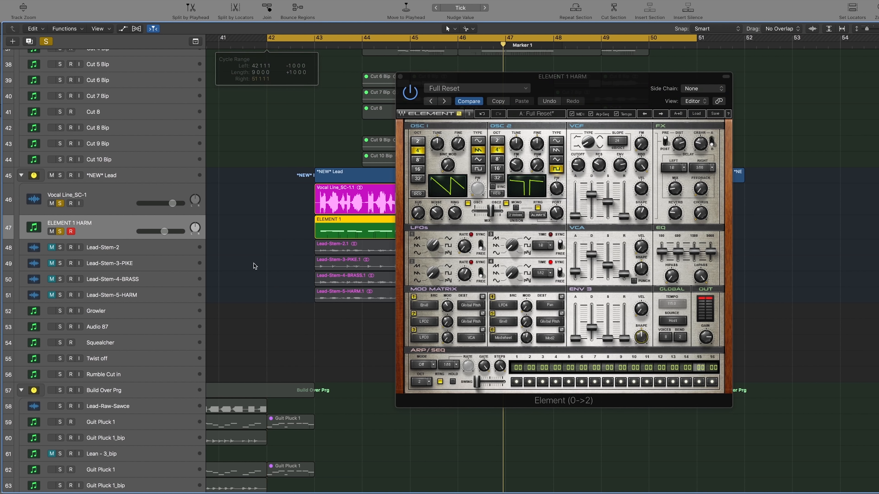
# Clear the solos, play the full mix and lower the ELEMENT 1 HARM track's volume slightly.
pyautogui.click(46, 41)
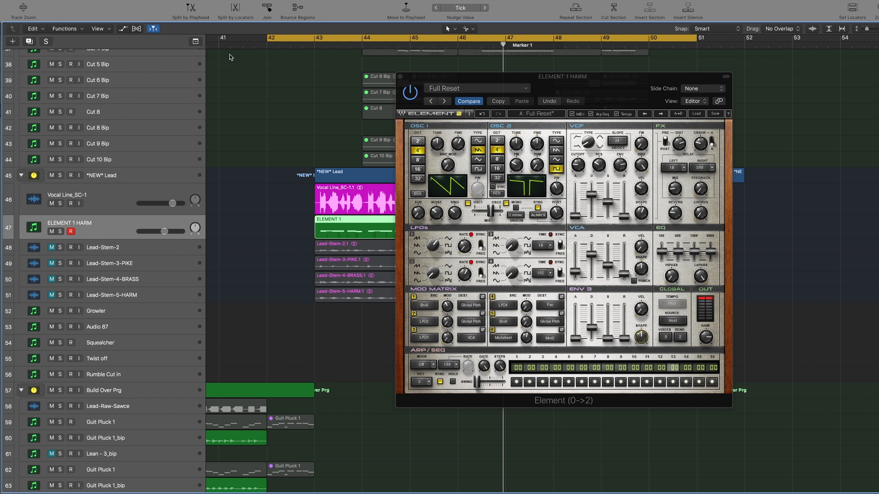
pyautogui.press('space')
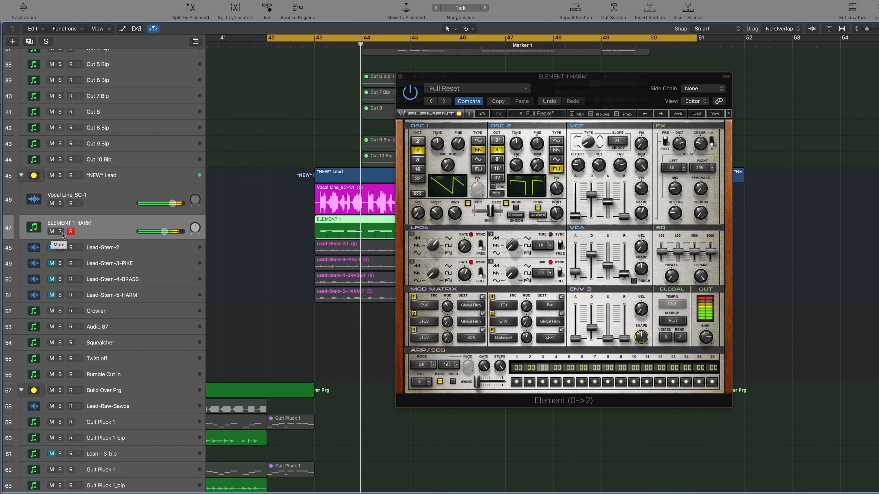
pyautogui.moveTo(164, 231)
pyautogui.mouseDown()
pyautogui.moveTo(176, 231)
pyautogui.moveTo(161, 231)
pyautogui.mouseUp()
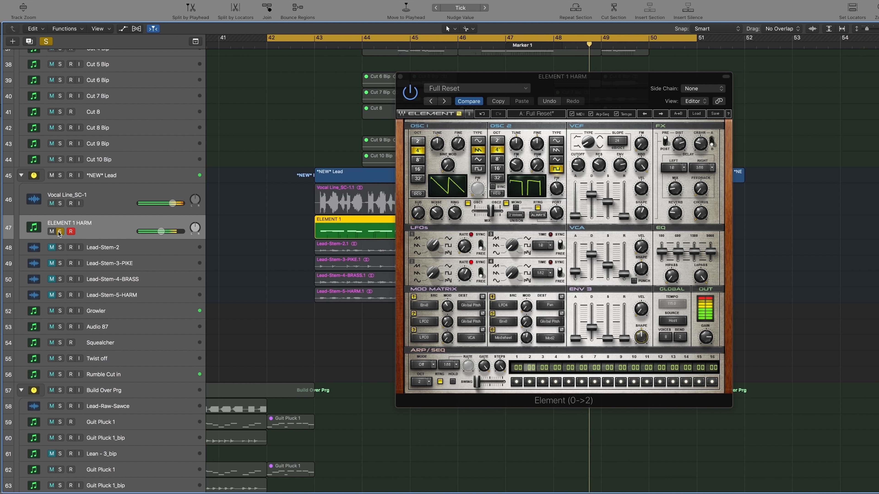
pyautogui.moveTo(161, 231); pyautogui.dragTo(162, 231)
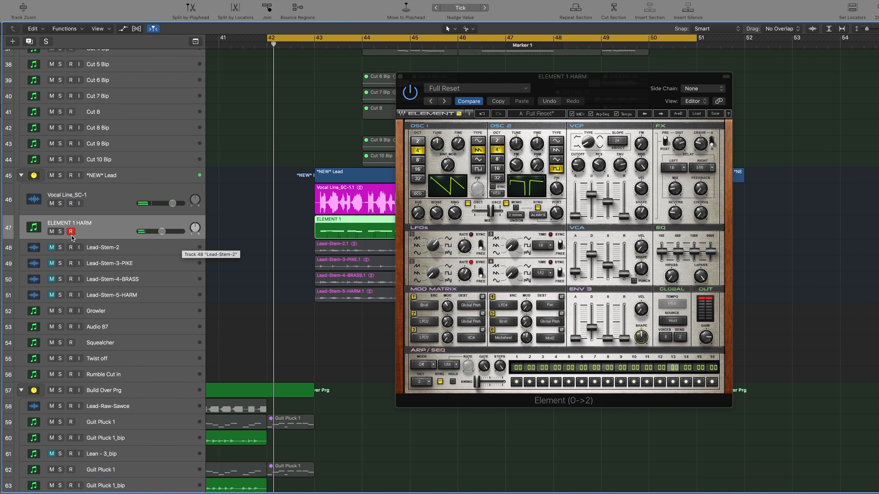
# Compare the mix with ELEMENT 1 HARM muted and unmuted, replay from bar 42 and raise its volume slightly.
pyautogui.hotkey('ctrl', 'm')
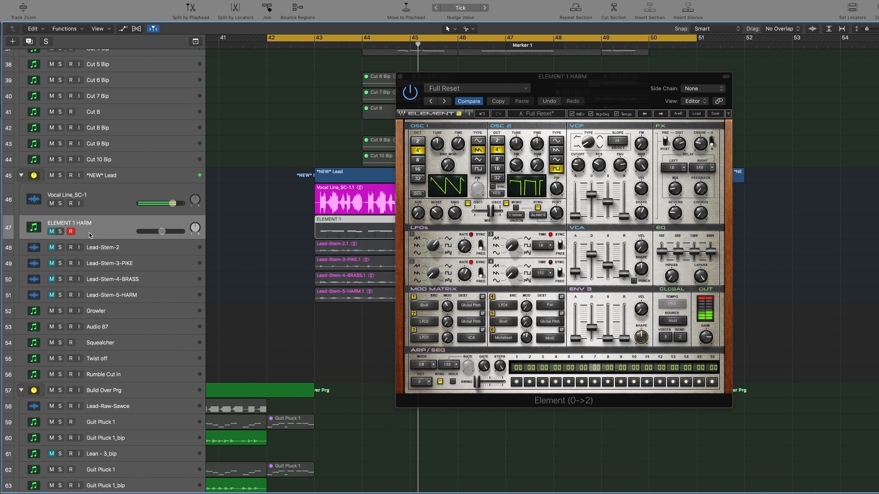
pyautogui.click(53, 232)
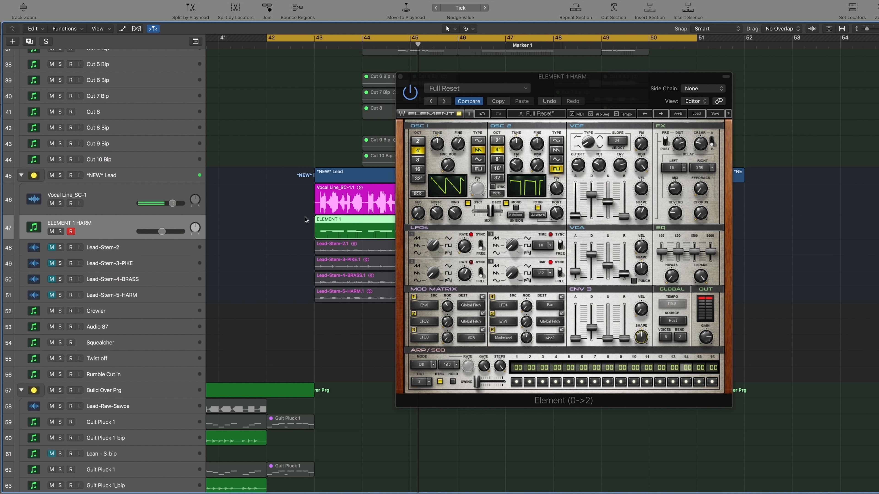
pyautogui.click(292, 47)
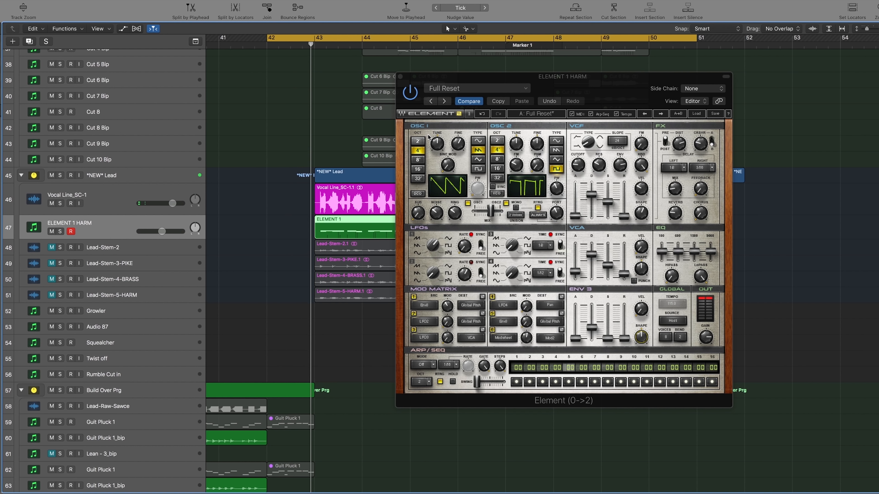
pyautogui.moveTo(161, 231); pyautogui.dragTo(164, 234)
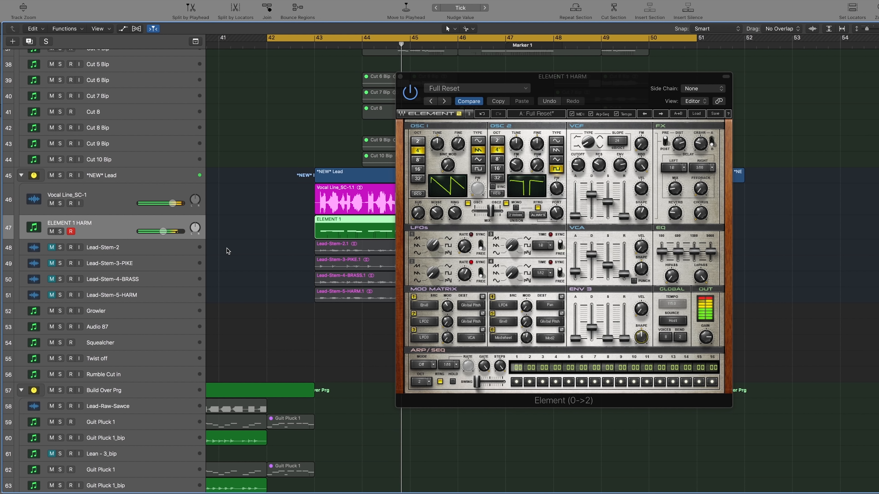